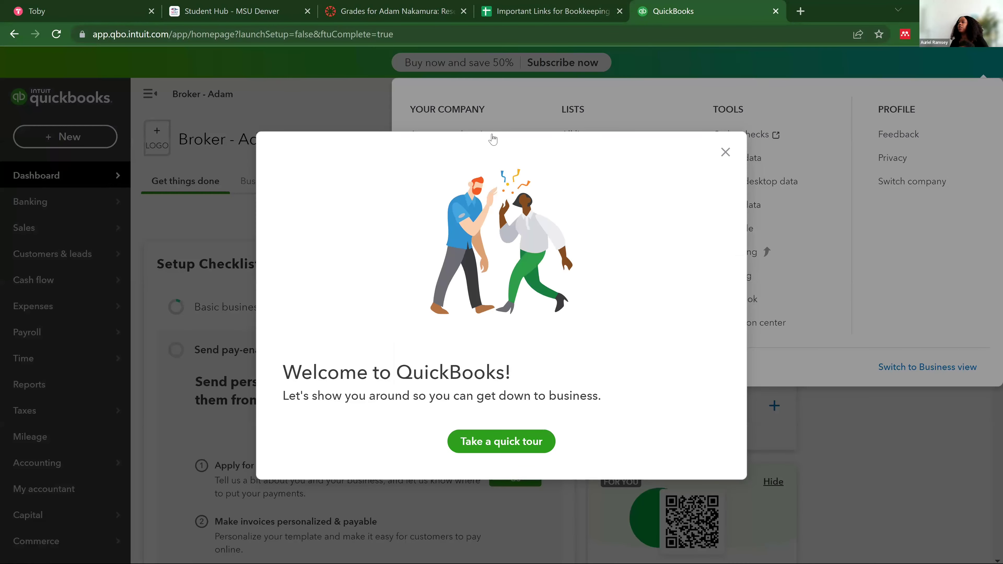
Dismiss the QuickBooks welcome tour and look over the available company settings, lists and tools
{"action": "left_click", "coordinate": [725, 153]}
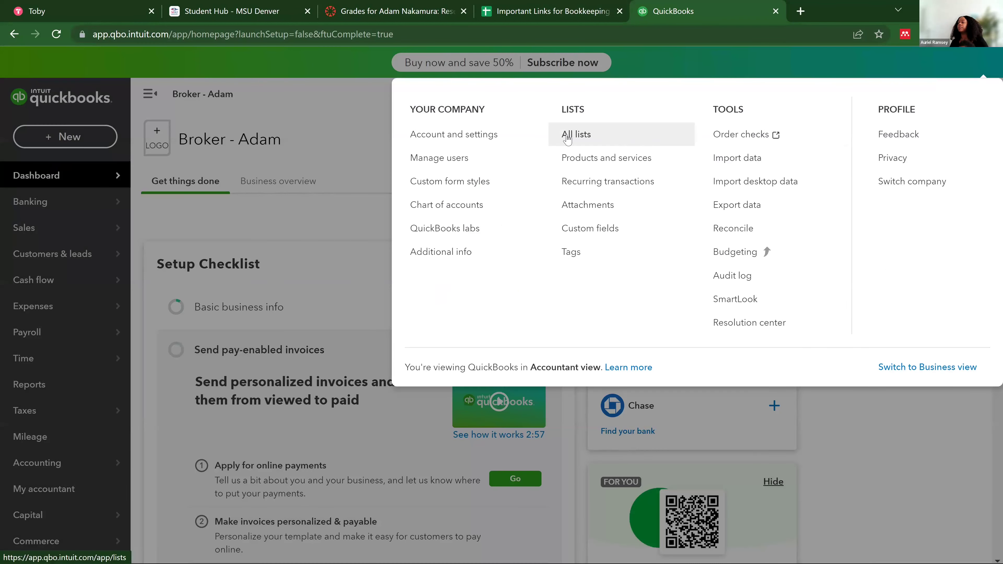
{"action": "left_click", "coordinate": [475, 139]}
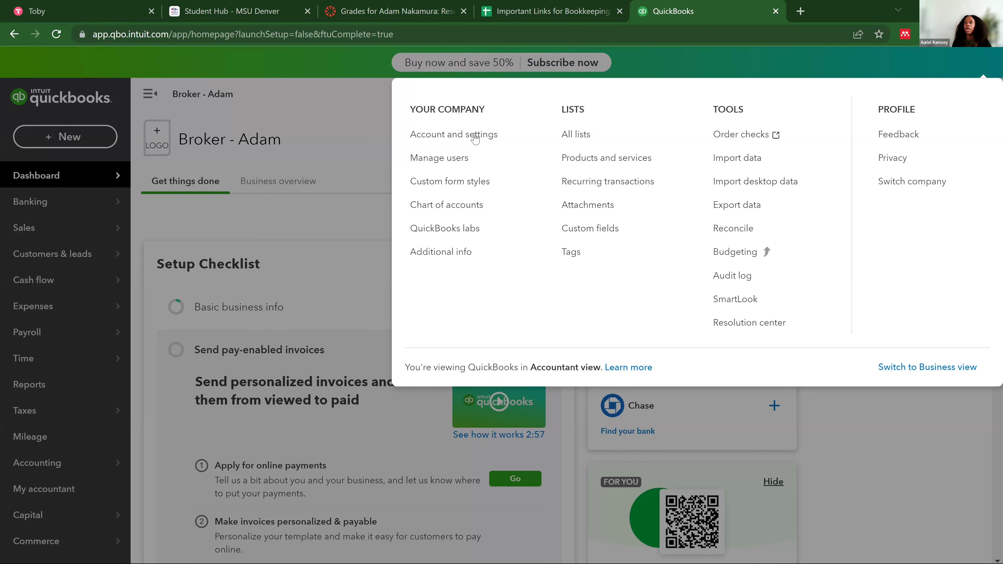
{"action": "left_click", "coordinate": [900, 71]}
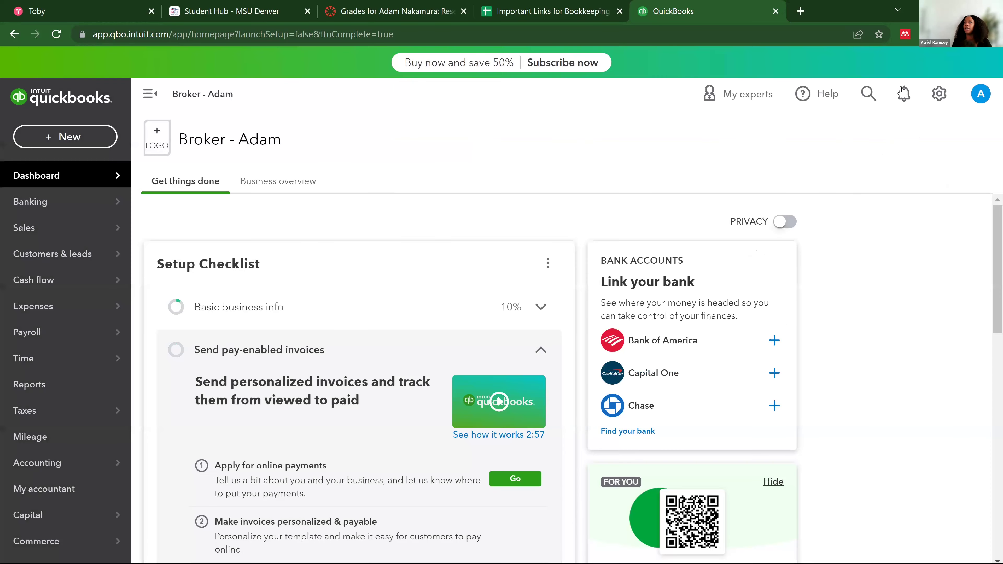
{"action": "left_click", "coordinate": [940, 93]}
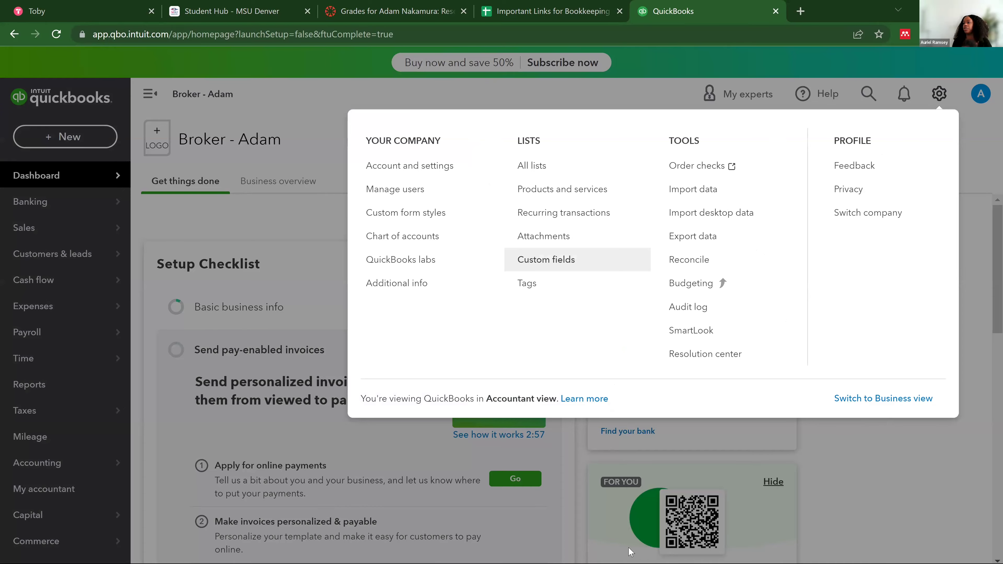
{"action": "left_click", "coordinate": [630, 559]}
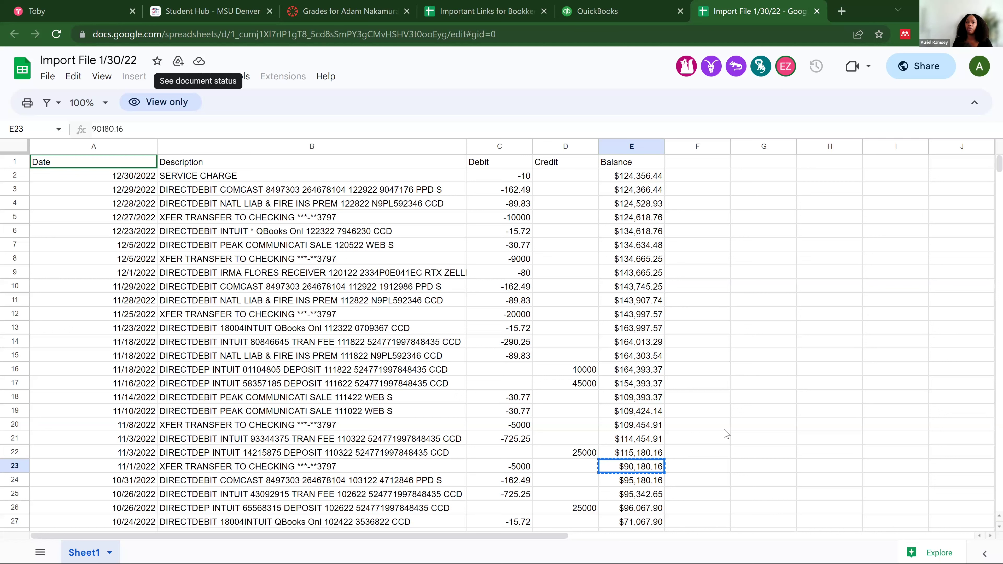
Download the Import File 1/30/22 spreadsheet in Comma Separated Values (.csv) format
{"action": "right_click", "coordinate": [637, 439]}
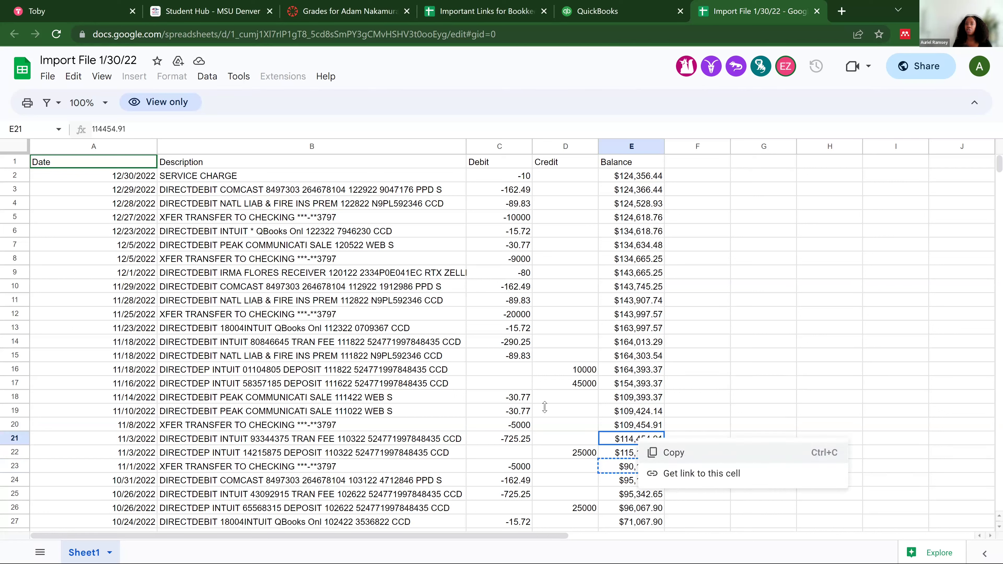
{"action": "key", "text": "Escape"}
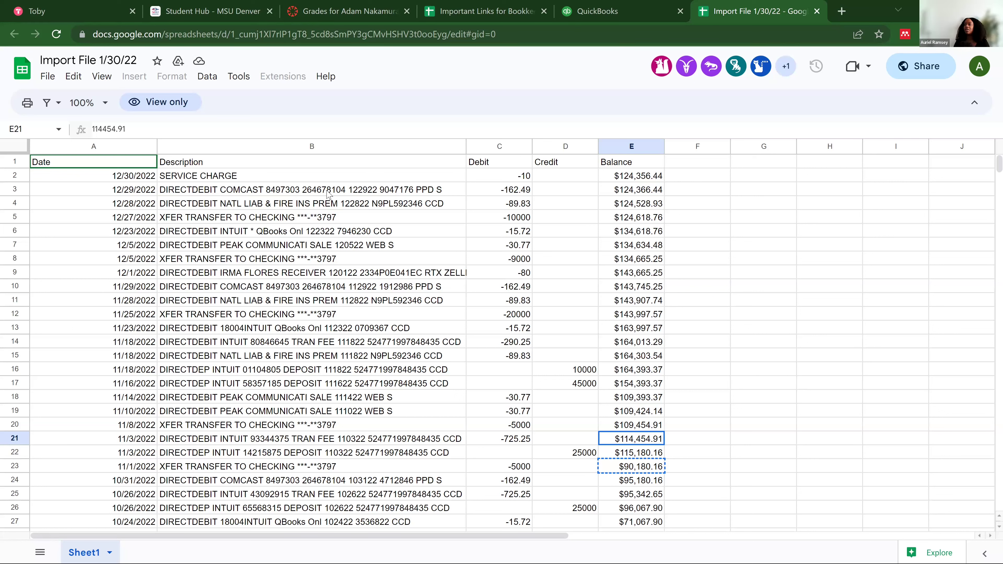
{"action": "left_click", "coordinate": [48, 80]}
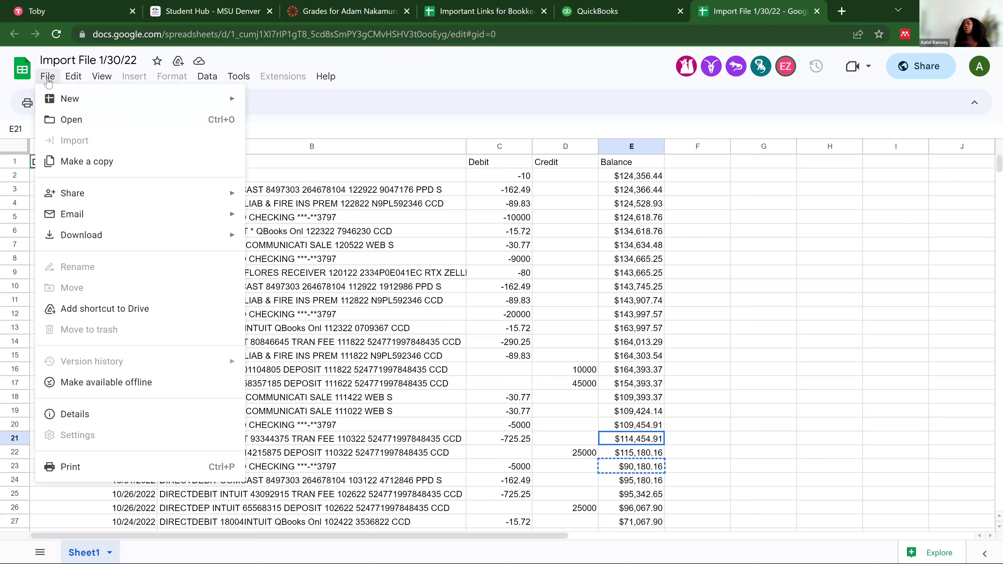
{"action": "mouse_move", "coordinate": [223, 240]}
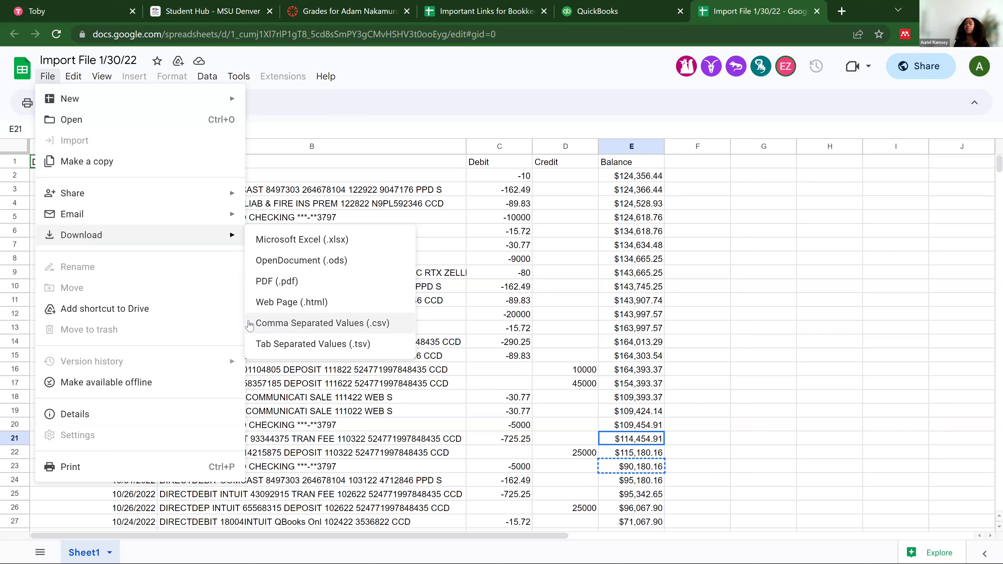
{"action": "left_click", "coordinate": [249, 324]}
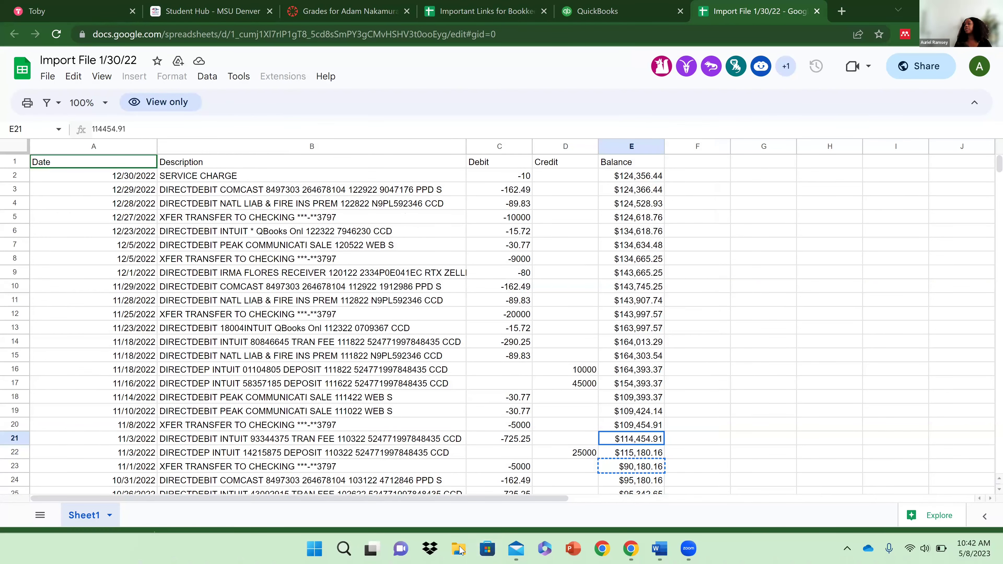
Switch to File Explorer and cut Import File 1_30_22 - Sheet1.csv from the Downloads folder
{"action": "left_click", "coordinate": [459, 550]}
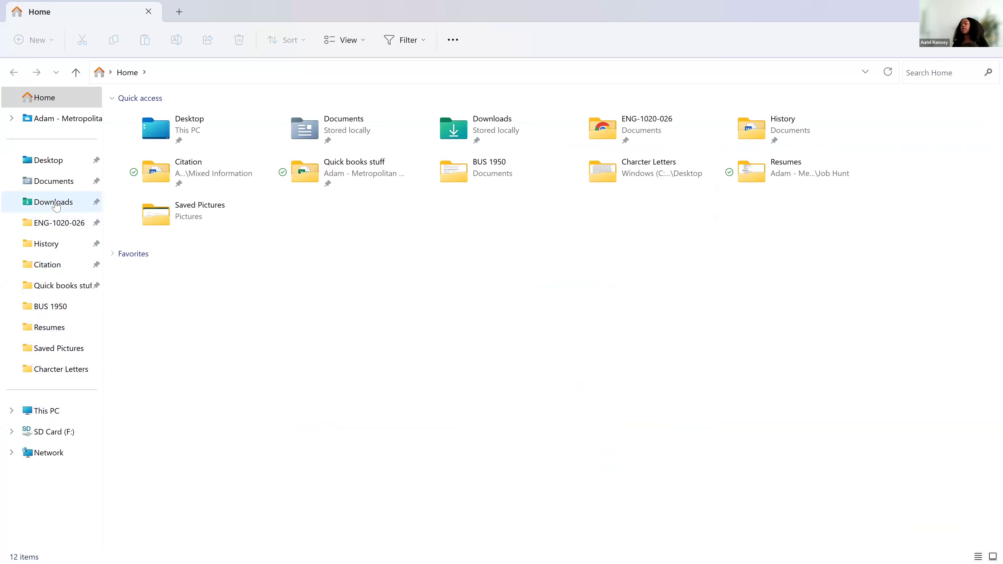
{"action": "left_click", "coordinate": [52, 203]}
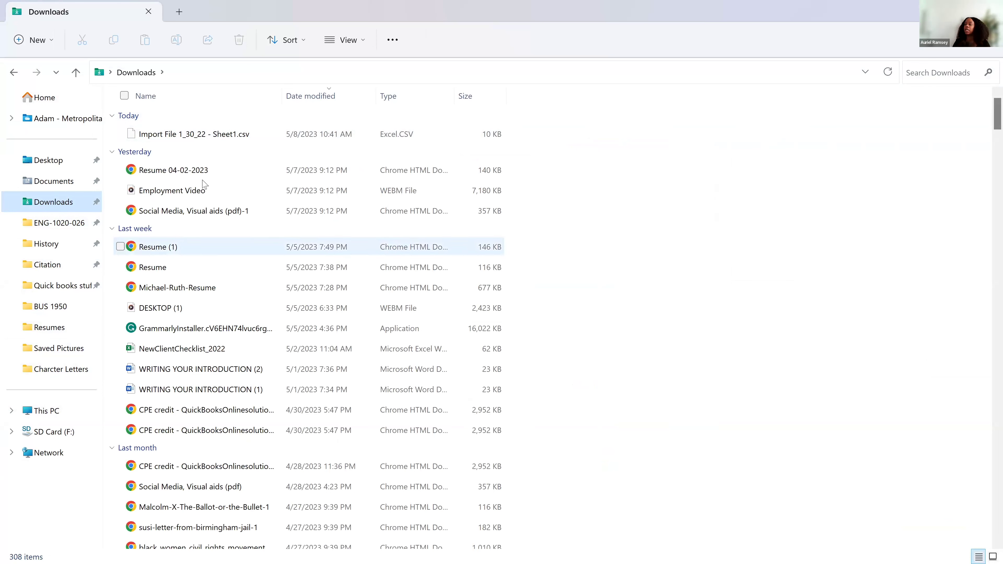
{"action": "left_click", "coordinate": [120, 135]}
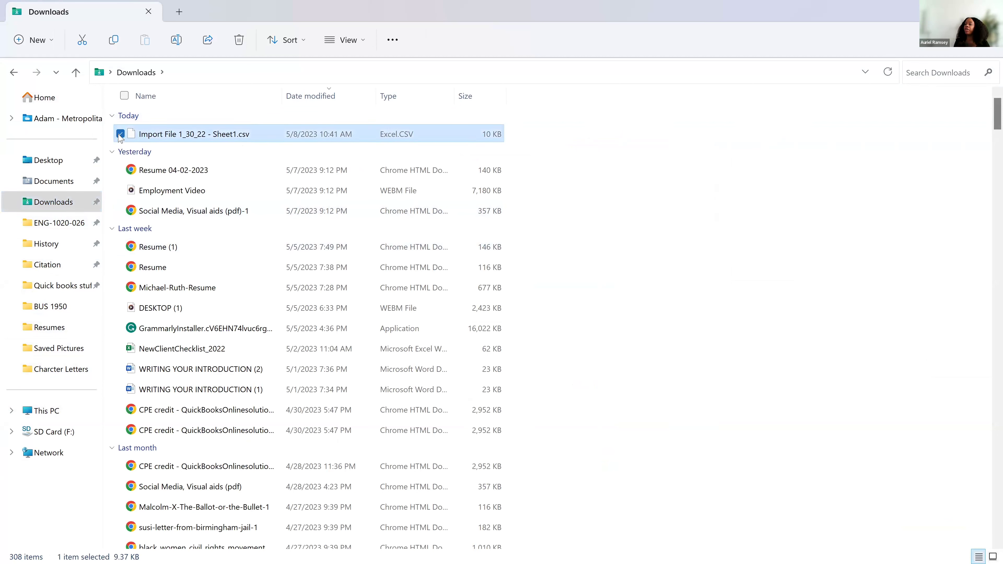
{"action": "right_click", "coordinate": [157, 137]}
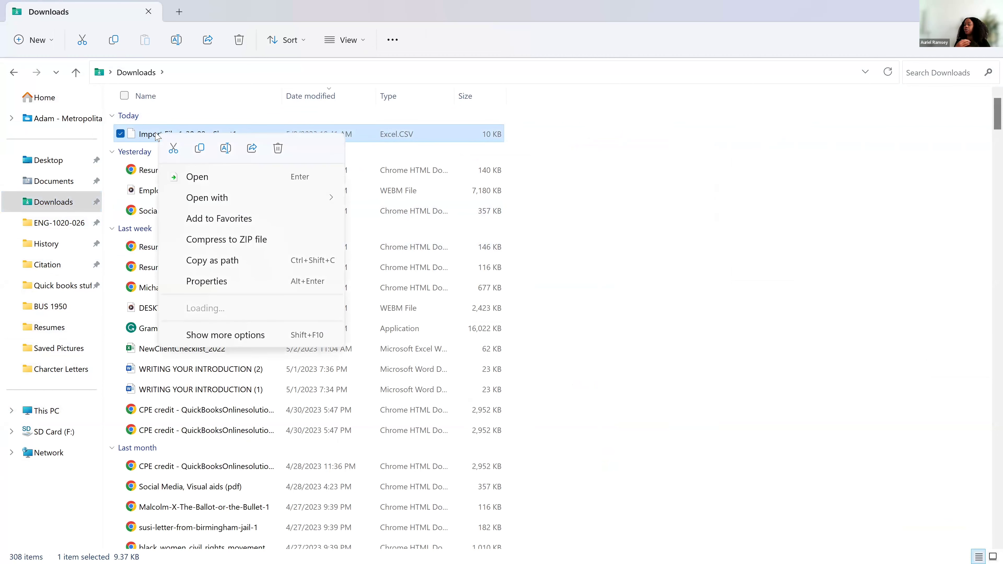
{"action": "left_click", "coordinate": [174, 149]}
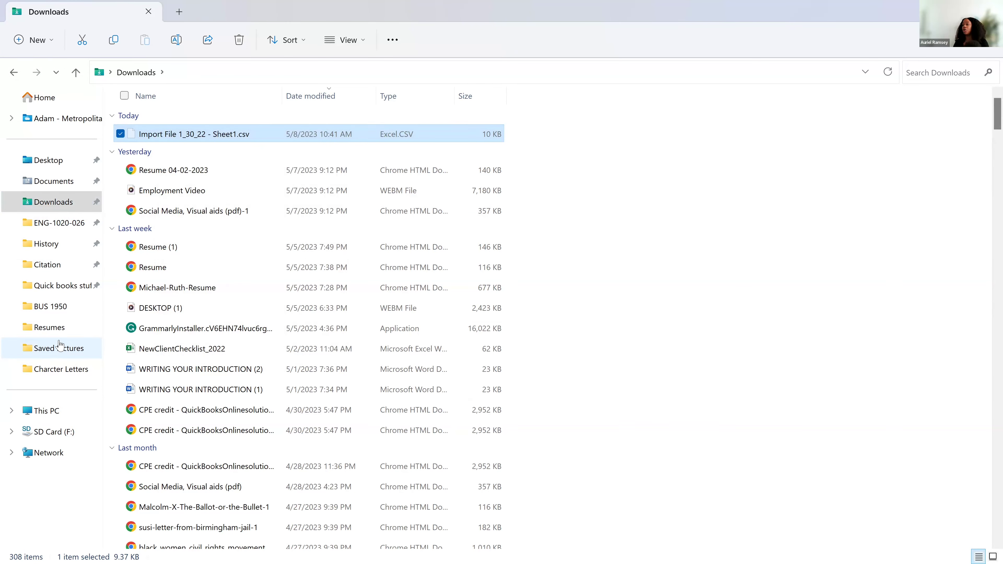
Paste the cut CSV file into the Quick books class folder inside Documents
{"action": "left_click", "coordinate": [54, 181]}
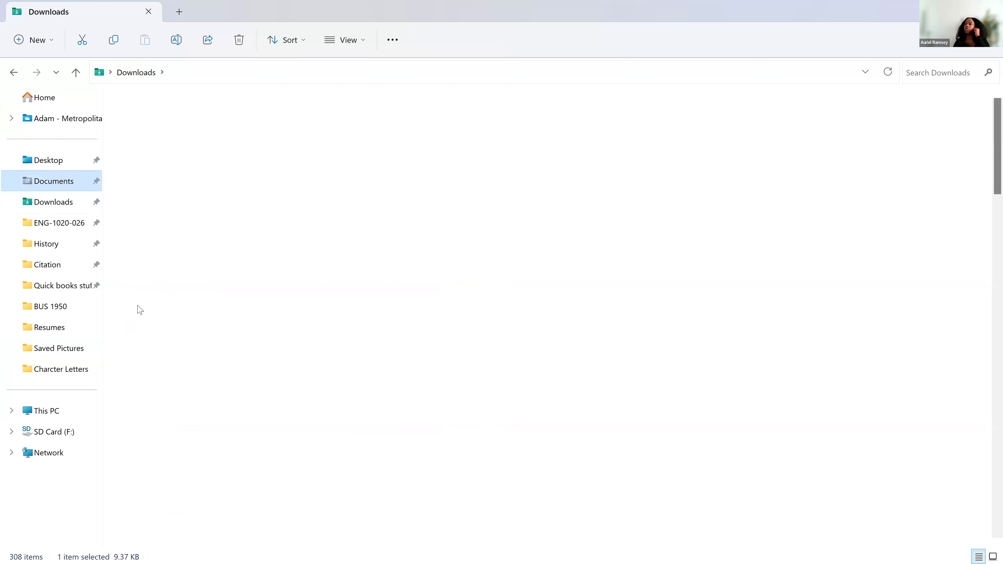
{"action": "scroll", "coordinate": [209, 423], "scroll_direction": "down", "scroll_amount": 5}
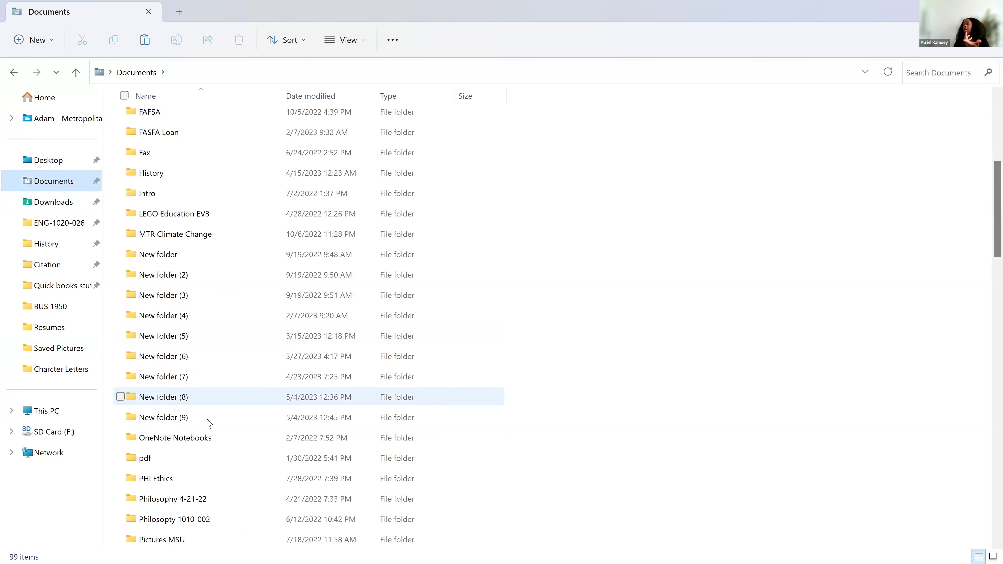
{"action": "scroll", "coordinate": [209, 424], "scroll_direction": "down", "scroll_amount": 6}
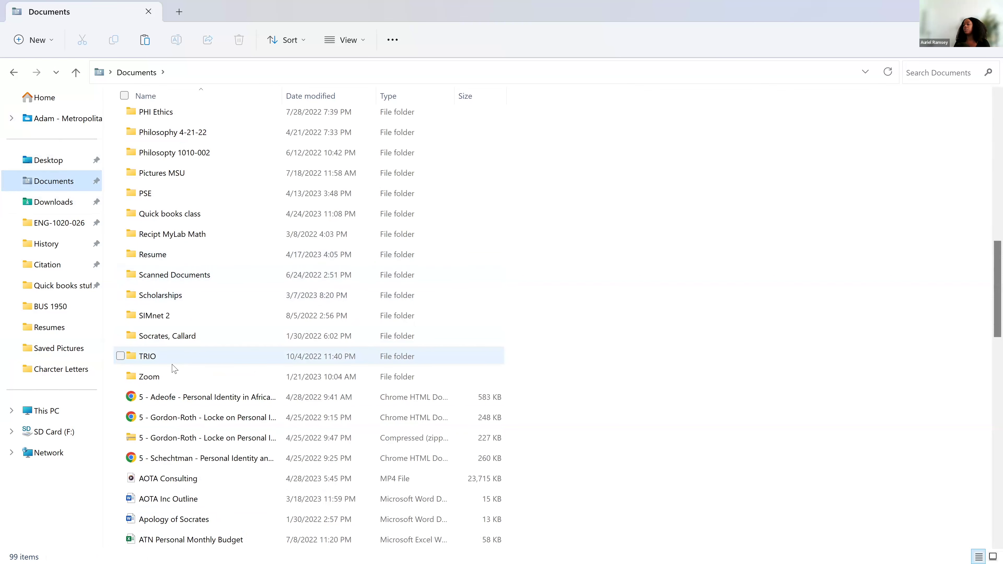
{"action": "double_click", "coordinate": [177, 213]}
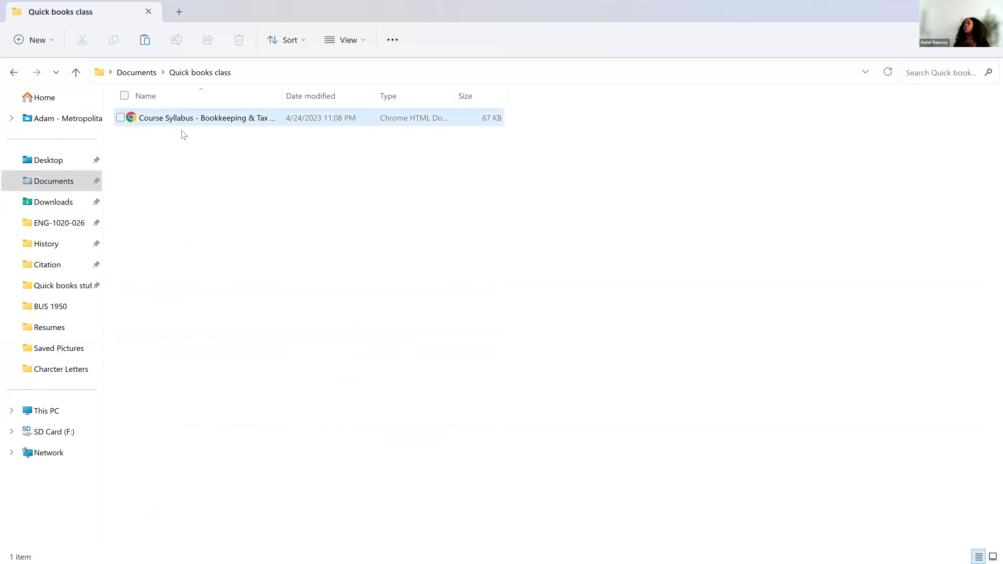
{"action": "left_click", "coordinate": [181, 146]}
{"action": "right_click", "coordinate": [182, 146]}
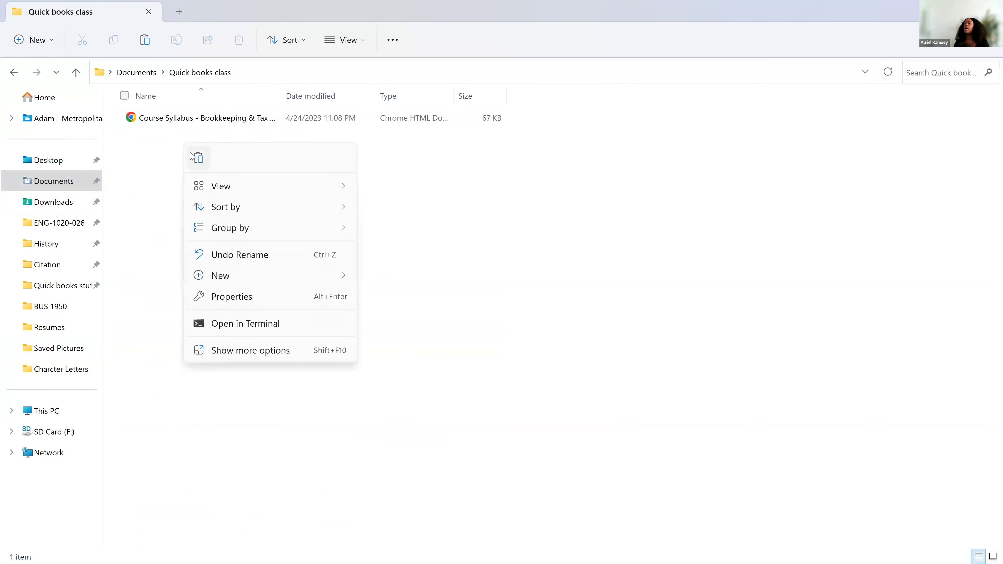
{"action": "left_click", "coordinate": [201, 160]}
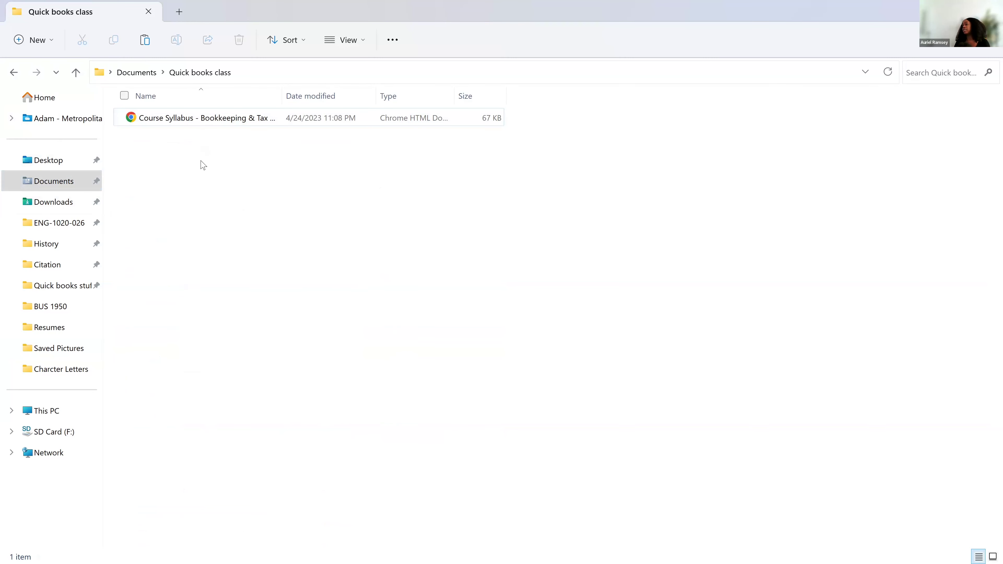
{"action": "left_click", "coordinate": [219, 197]}
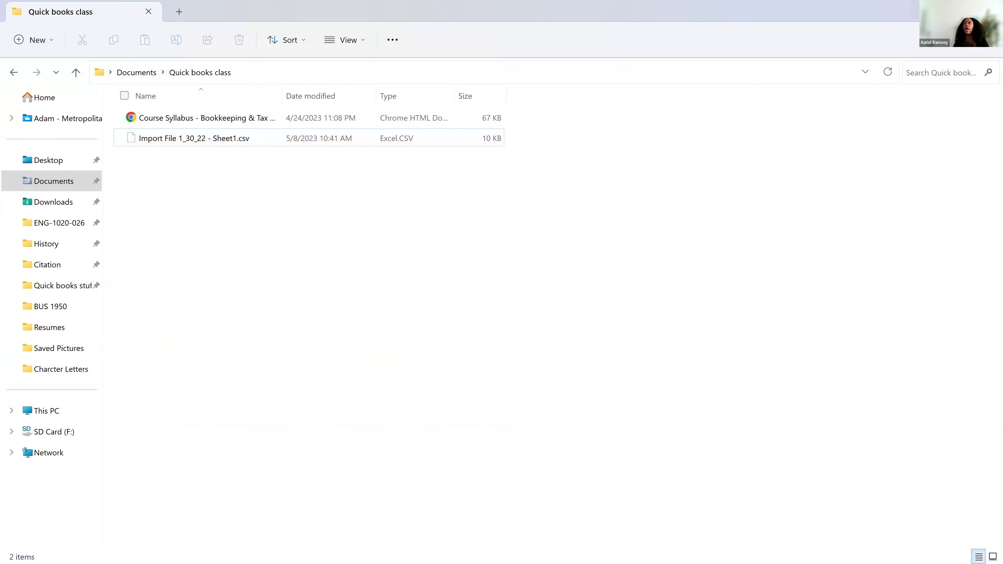
Return to the import spreadsheet in the browser and examine its transactions from the first row to the last
{"action": "left_click", "coordinate": [917, 14]}
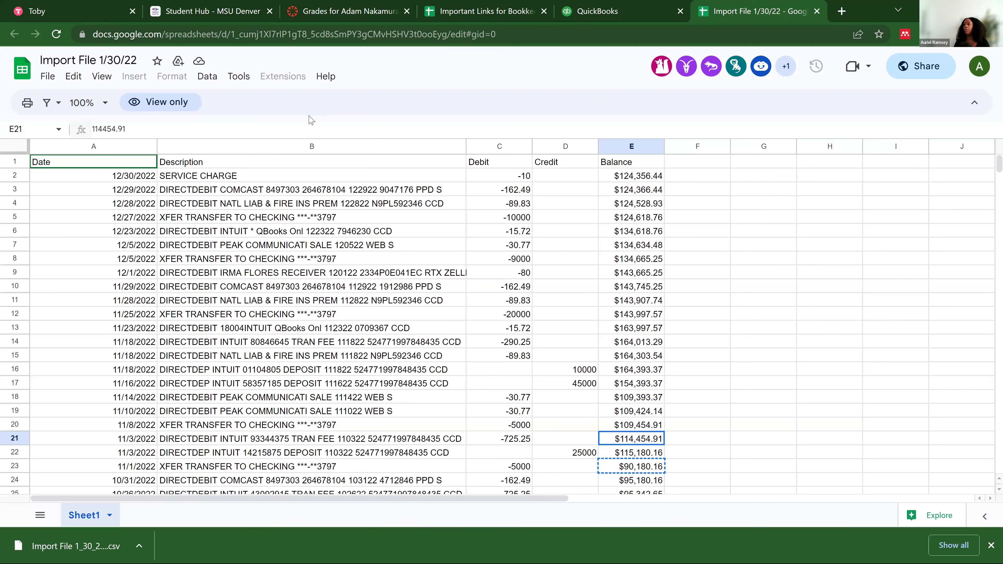
{"action": "scroll", "coordinate": [273, 365], "scroll_direction": "down", "scroll_amount": 20}
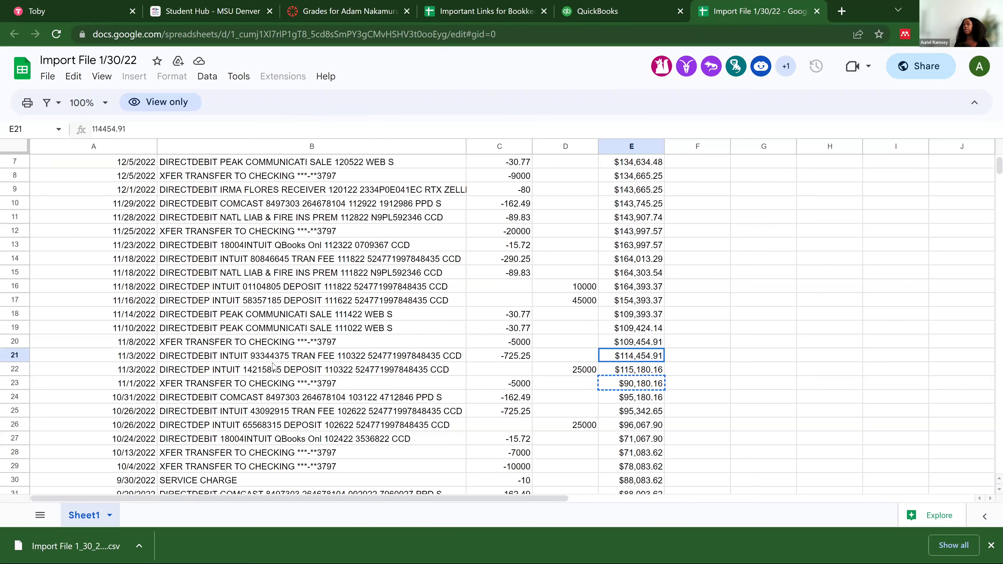
{"action": "scroll", "coordinate": [272, 366], "scroll_direction": "down", "scroll_amount": 9}
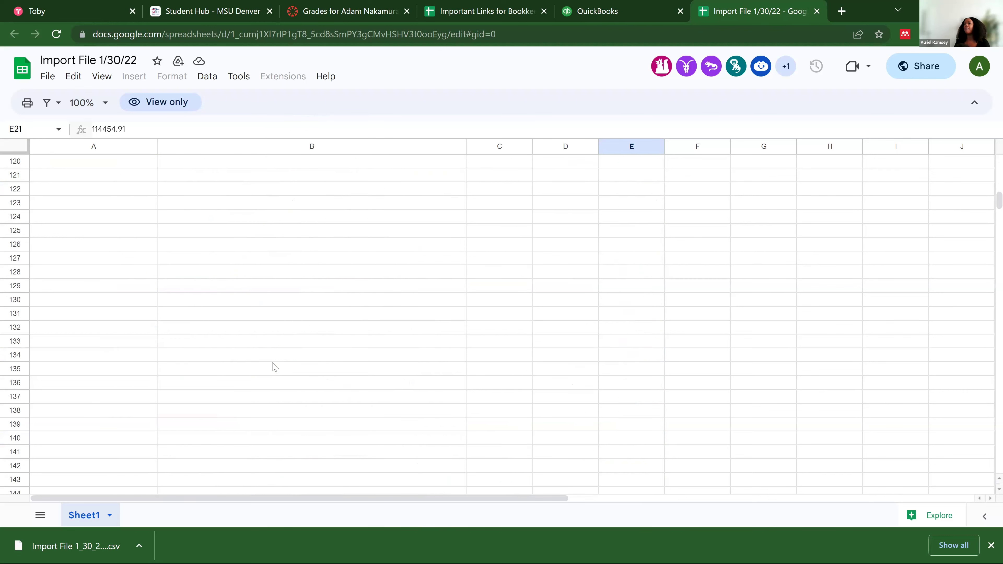
{"action": "scroll", "coordinate": [273, 366], "scroll_direction": "up", "scroll_amount": 4}
{"action": "scroll", "coordinate": [275, 368], "scroll_direction": "up", "scroll_amount": 2}
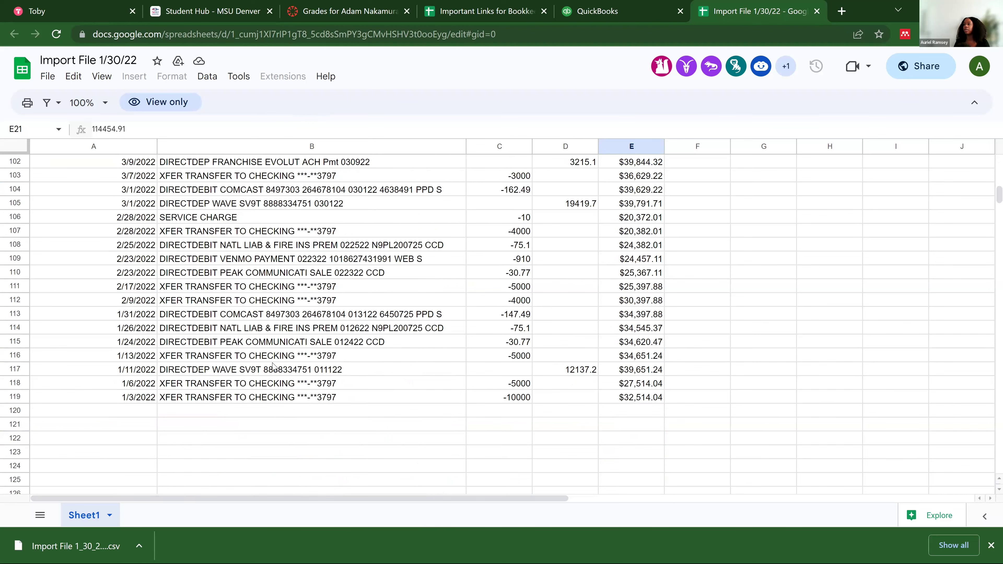
{"action": "scroll", "coordinate": [272, 365], "scroll_direction": "up", "scroll_amount": 20}
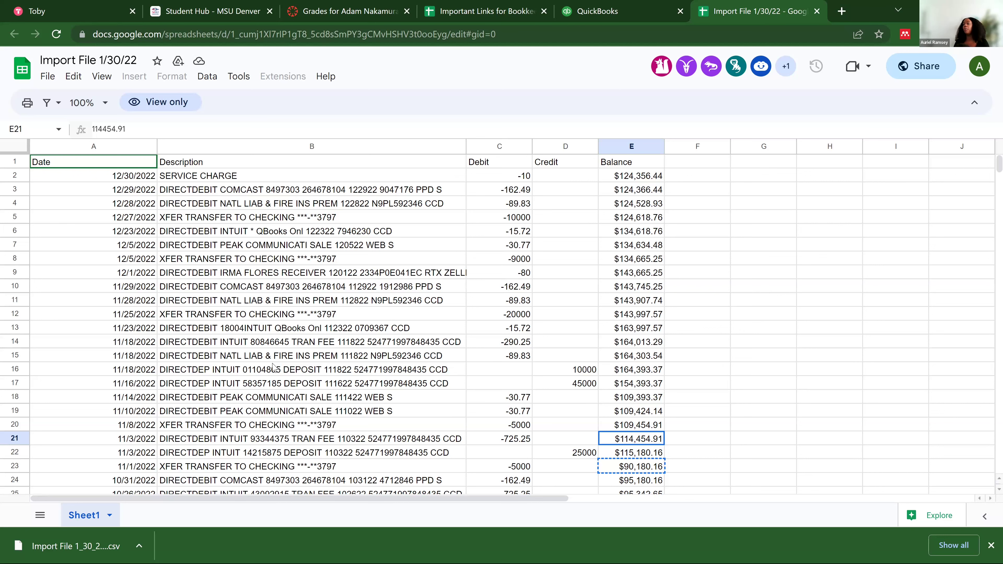
Switch to QuickBooks and open the Banking page for bank transactions
{"action": "left_click", "coordinate": [597, 12]}
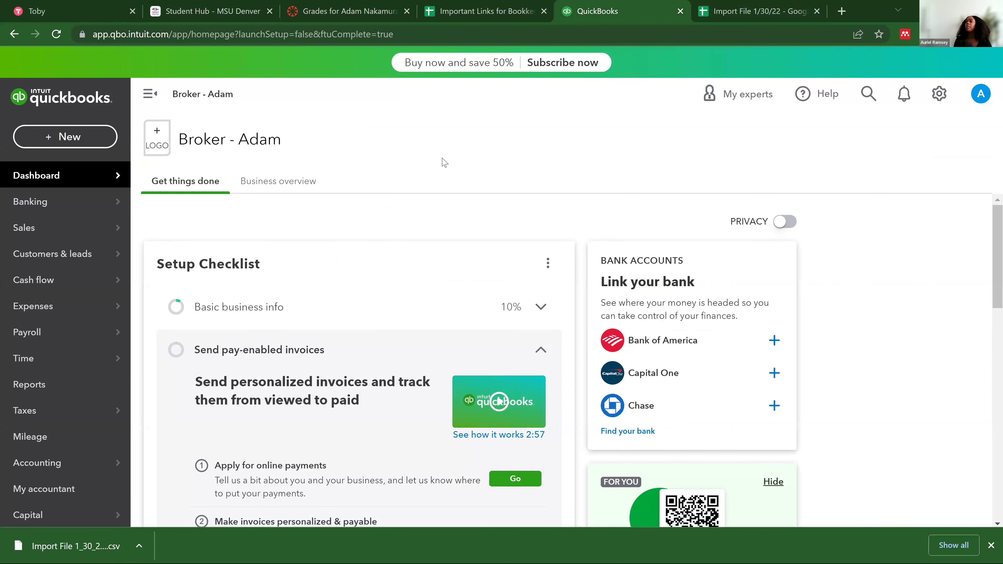
{"action": "left_click", "coordinate": [568, 155]}
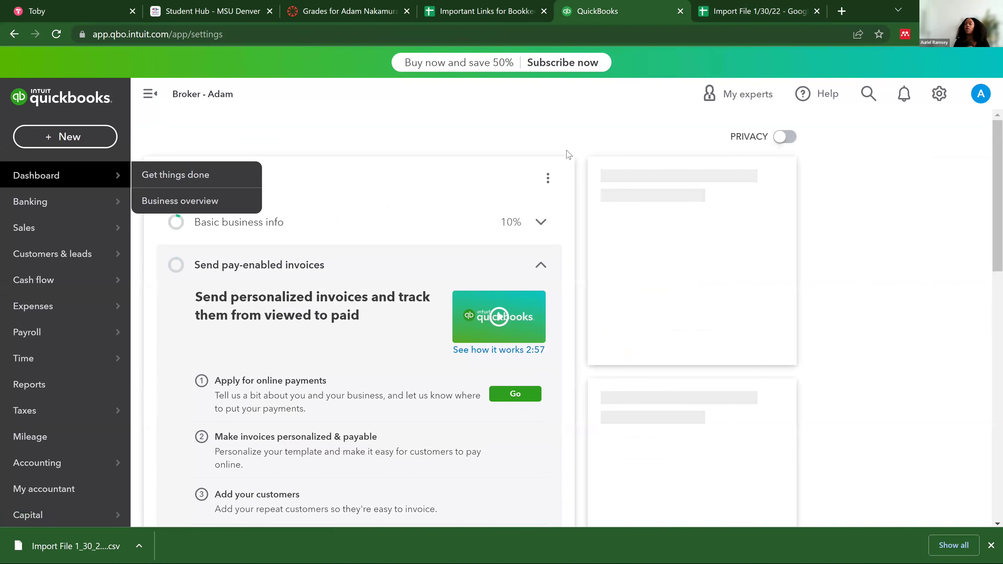
{"action": "left_click", "coordinate": [68, 204]}
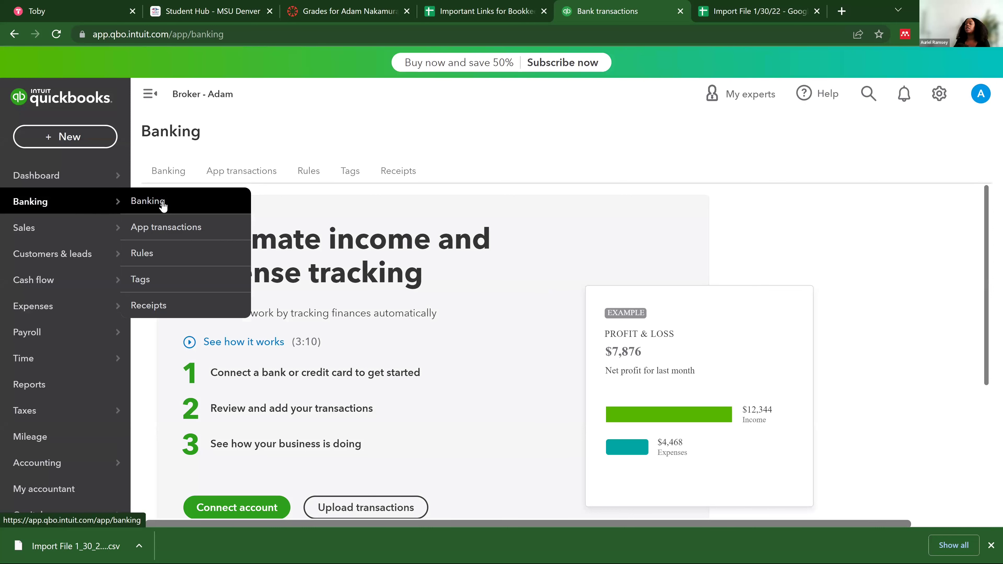
{"action": "left_click", "coordinate": [162, 204]}
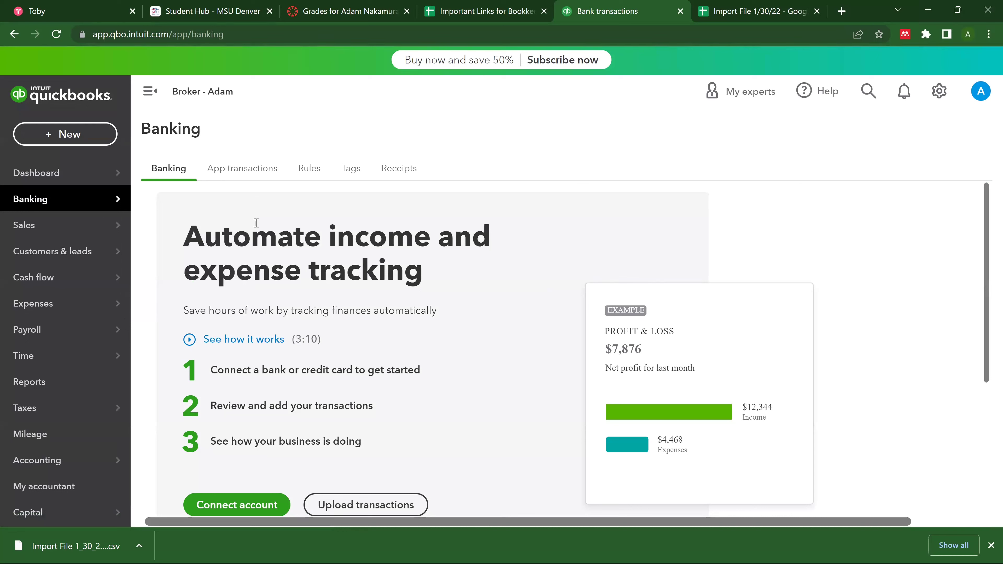
Upload Import File 1_30_22 - Sheet1.csv as manual bank transactions and continue to the account selection
{"action": "left_click", "coordinate": [372, 511]}
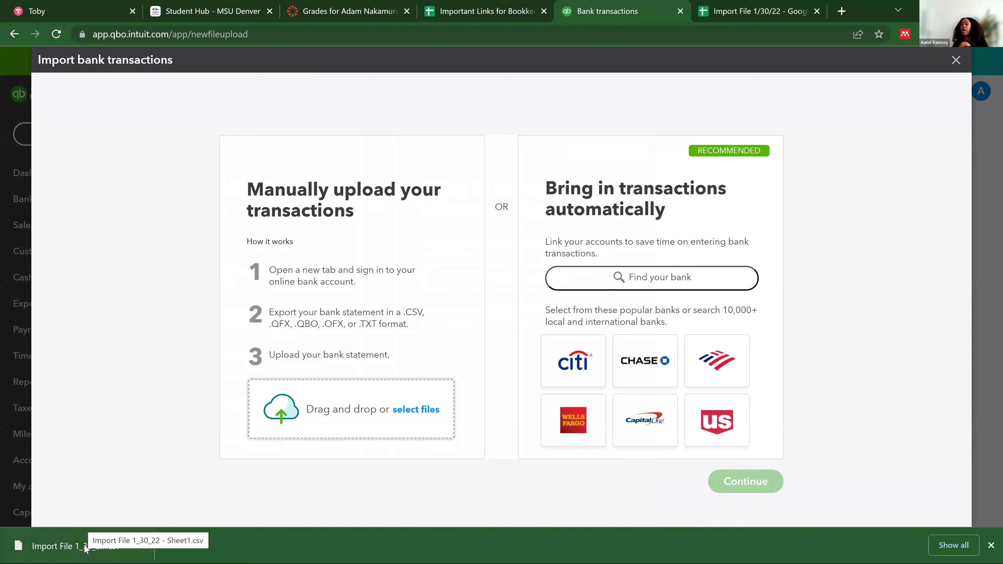
{"action": "left_click_drag", "start_coordinate": [85, 548], "coordinate": [418, 413]}
{"action": "left_click", "coordinate": [418, 410]}
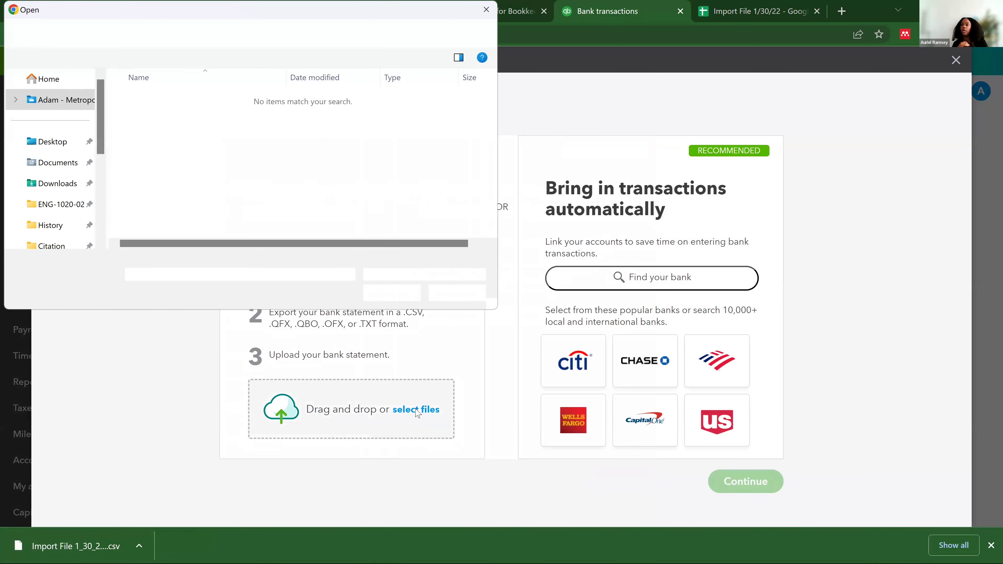
{"action": "left_click", "coordinate": [67, 169]}
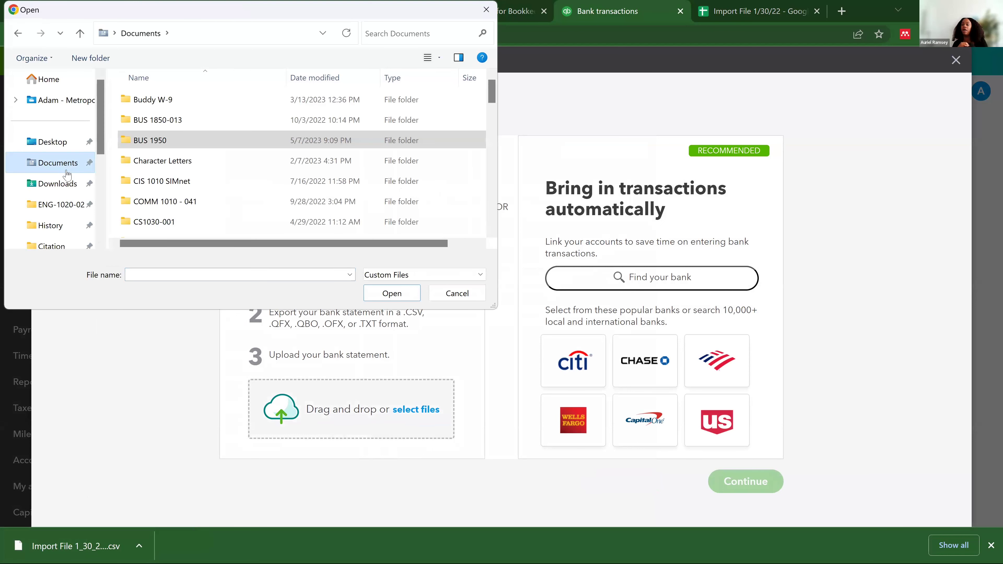
{"action": "scroll", "coordinate": [67, 174], "scroll_direction": "down", "scroll_amount": 2}
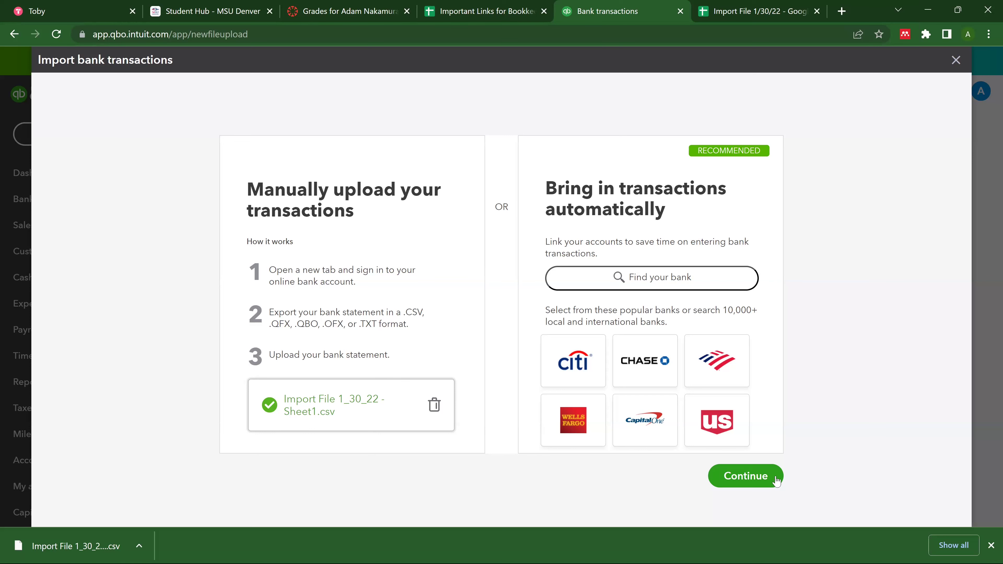
{"action": "left_click", "coordinate": [732, 473]}
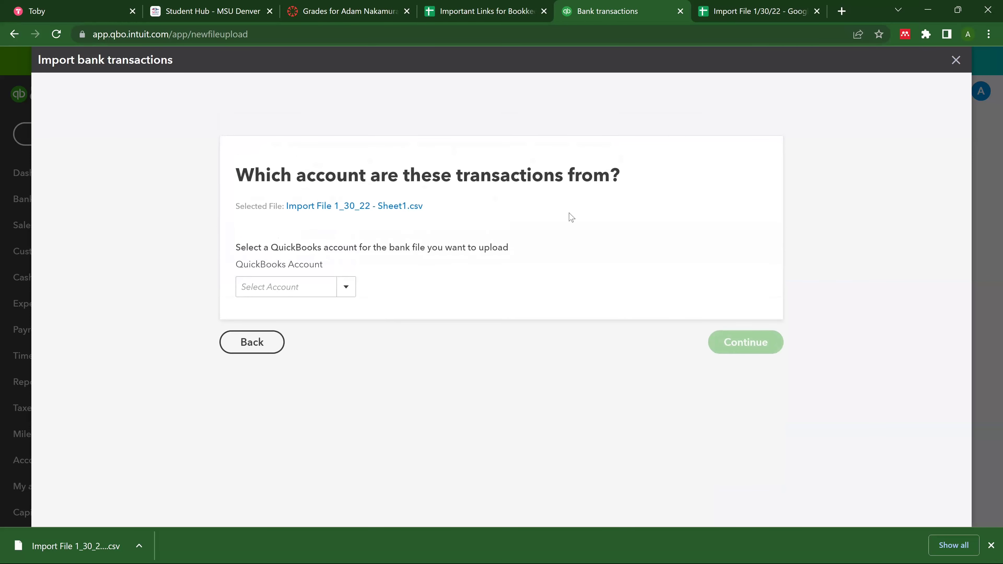
Start adding a new QuickBooks account for the uploaded transactions and show its account type choices
{"action": "left_click", "coordinate": [352, 290]}
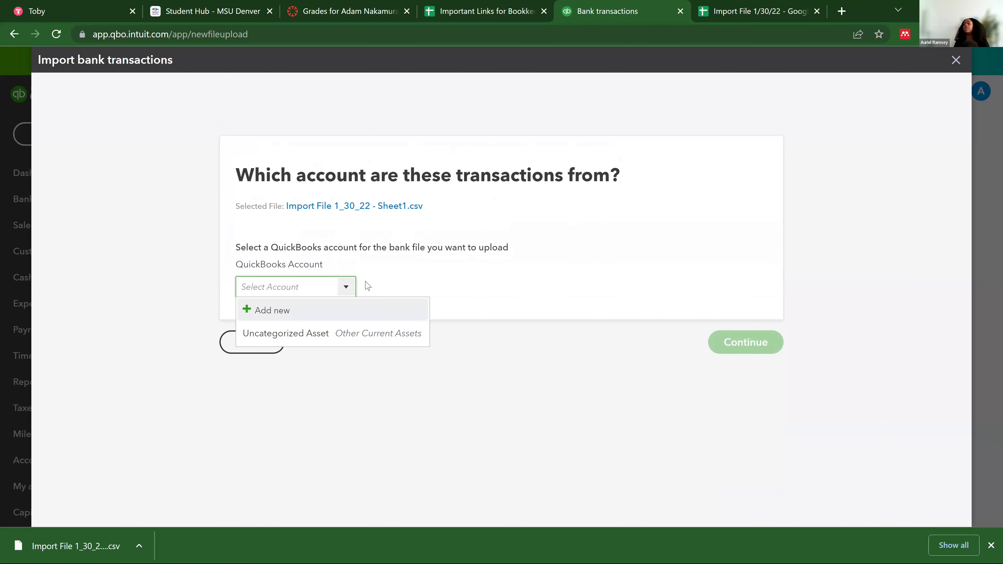
{"action": "left_click", "coordinate": [380, 279]}
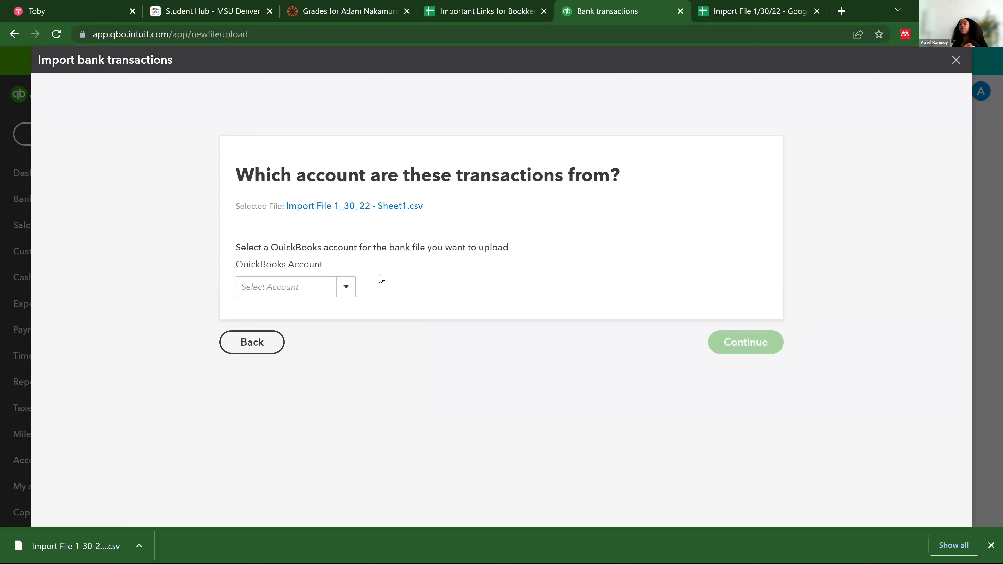
{"action": "left_click", "coordinate": [343, 290]}
{"action": "left_click", "coordinate": [328, 312]}
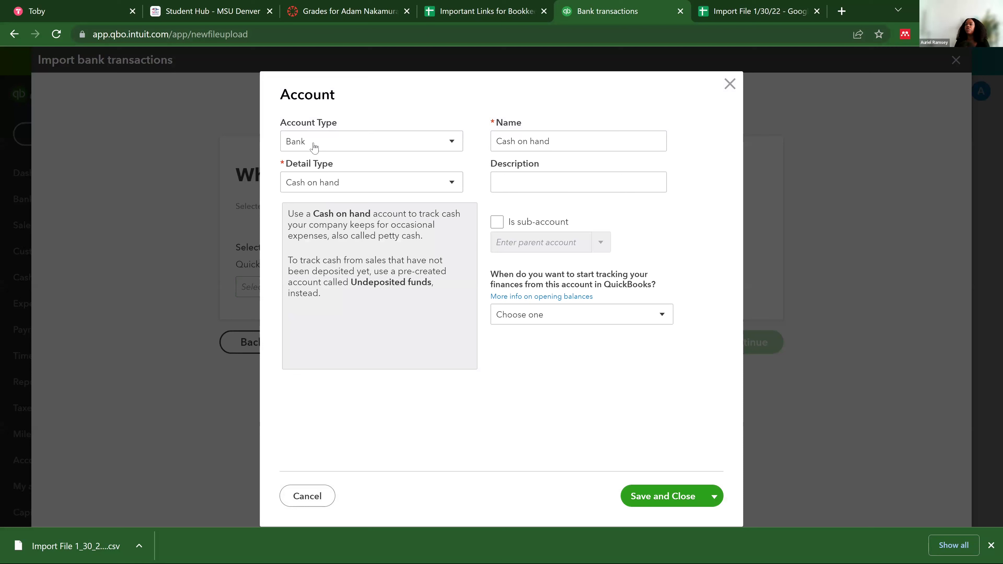
{"action": "left_click", "coordinate": [455, 150]}
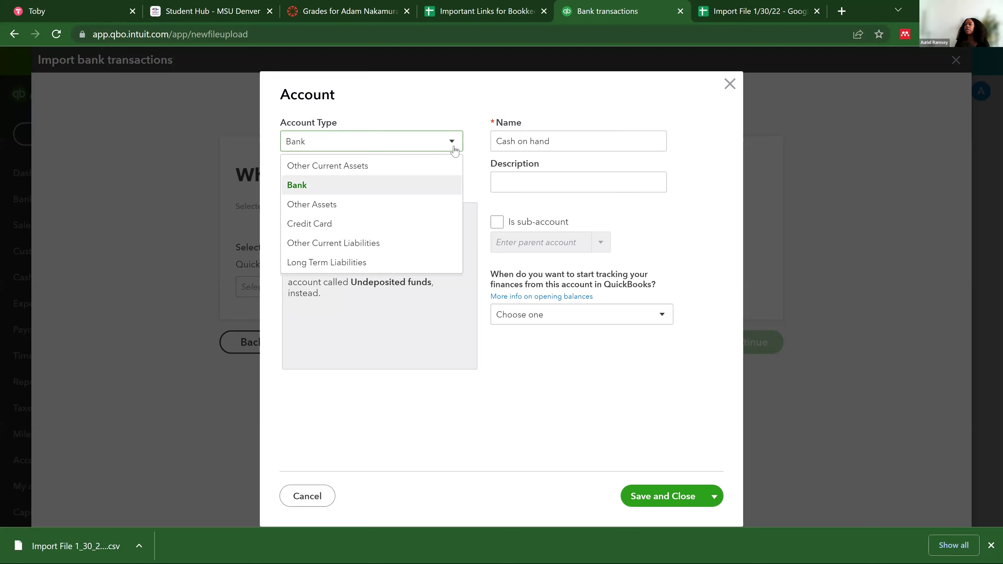